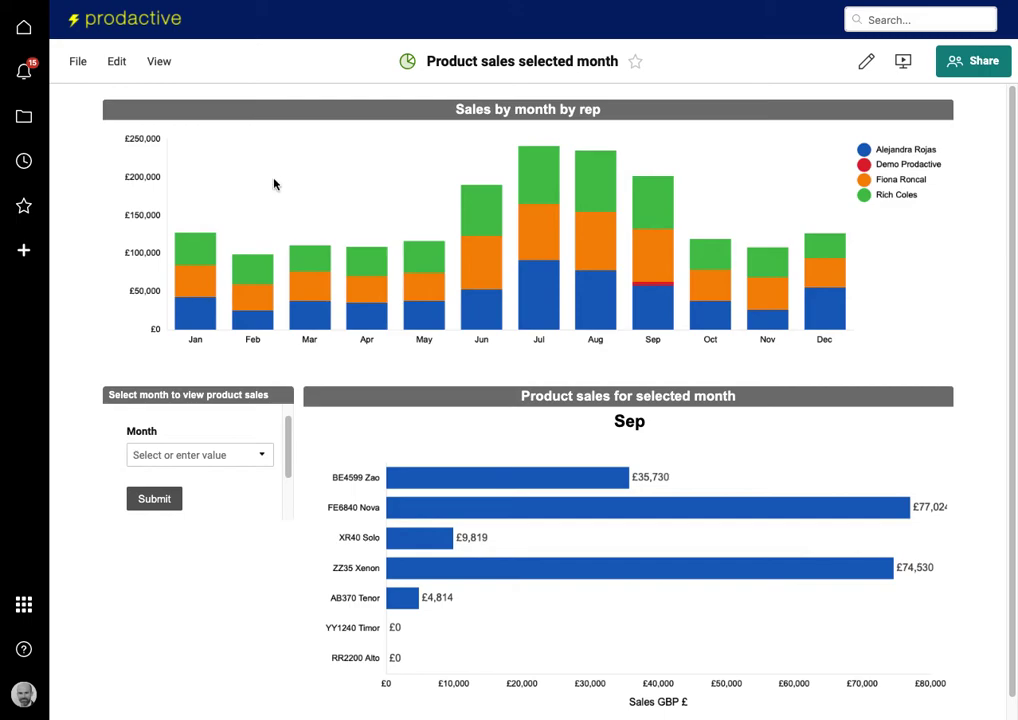
Submit Jul in the embedded month form, then refresh the dashboard to show July's product sales.
{"action": "mouse_move", "coordinate": [185, 263]}
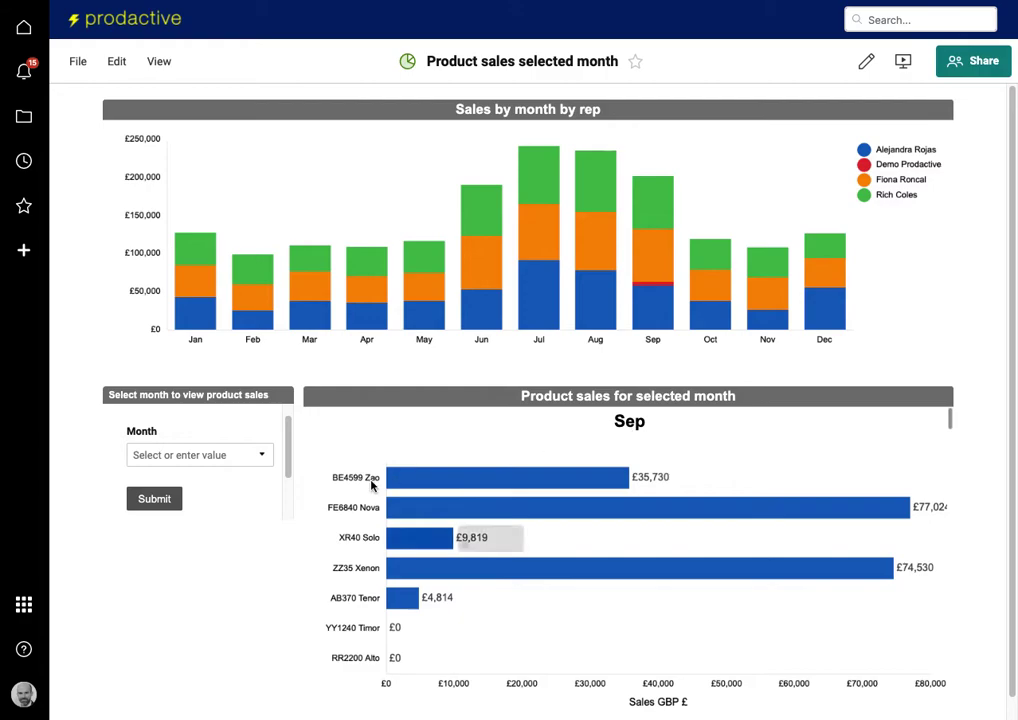
{"action": "left_click", "coordinate": [262, 458]}
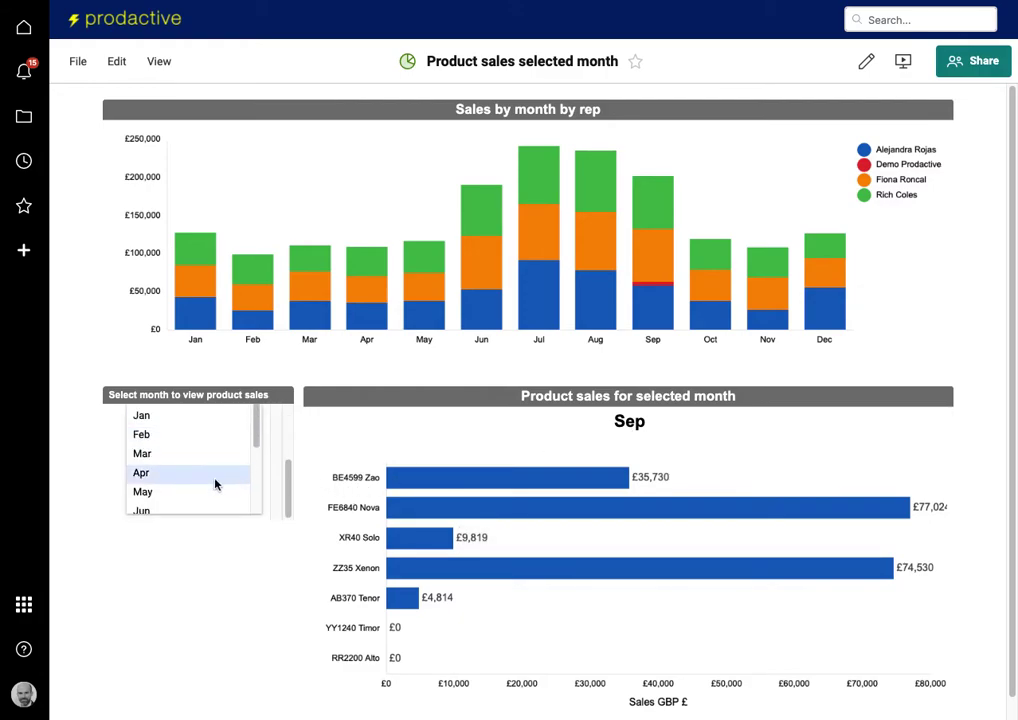
{"action": "scroll", "coordinate": [218, 482], "scroll_direction": "down", "scroll_amount": 1}
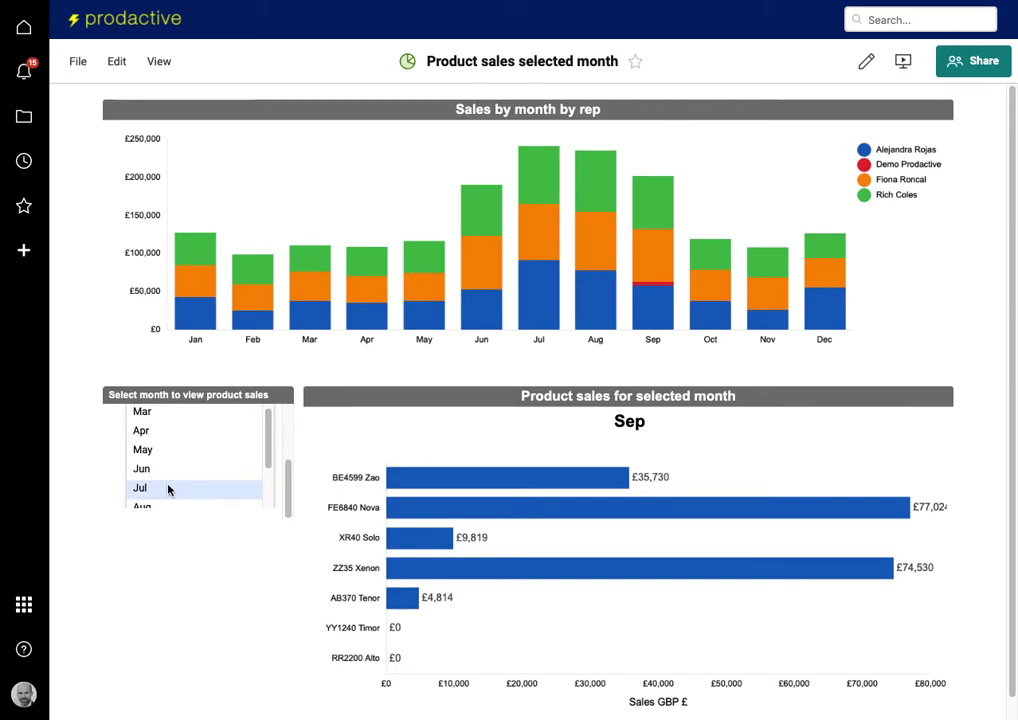
{"action": "left_click", "coordinate": [168, 488]}
{"action": "scroll", "coordinate": [181, 459], "scroll_direction": "up", "scroll_amount": 1}
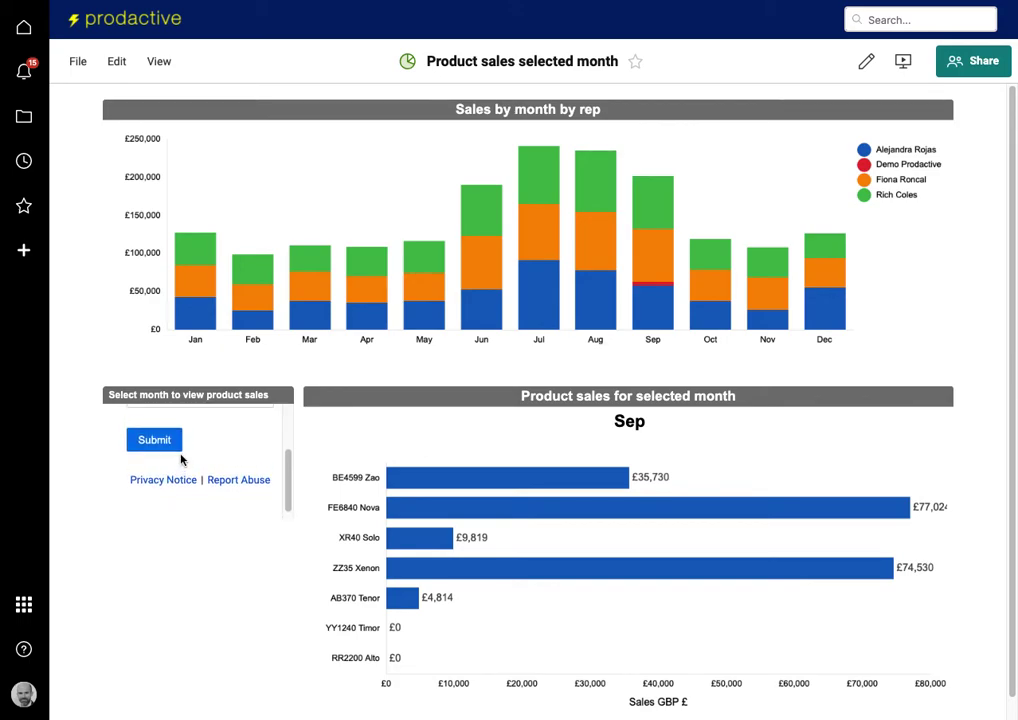
{"action": "left_click", "coordinate": [158, 442]}
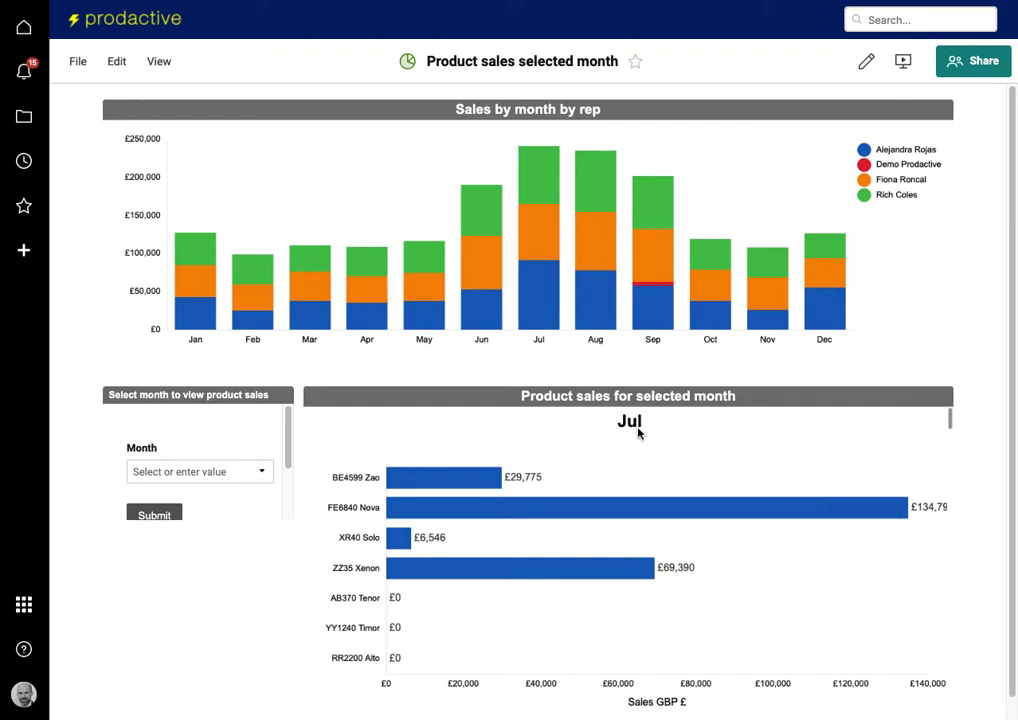
{"action": "left_click", "coordinate": [116, 62]}
{"action": "left_click", "coordinate": [145, 96]}
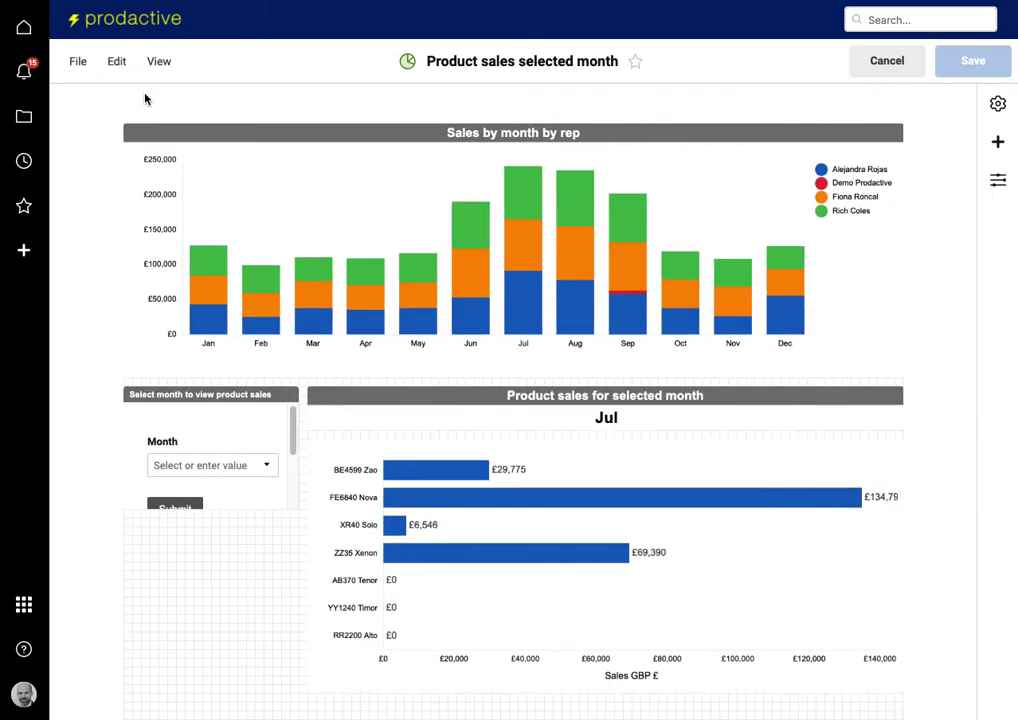
{"action": "left_click", "coordinate": [211, 428]}
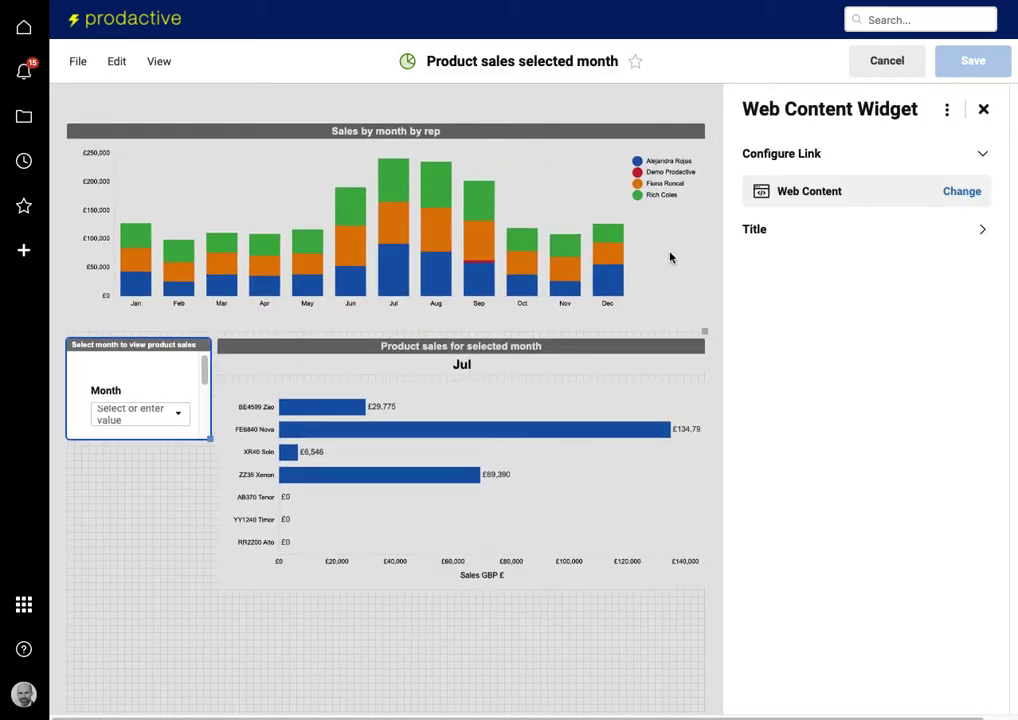
{"action": "left_click", "coordinate": [968, 191]}
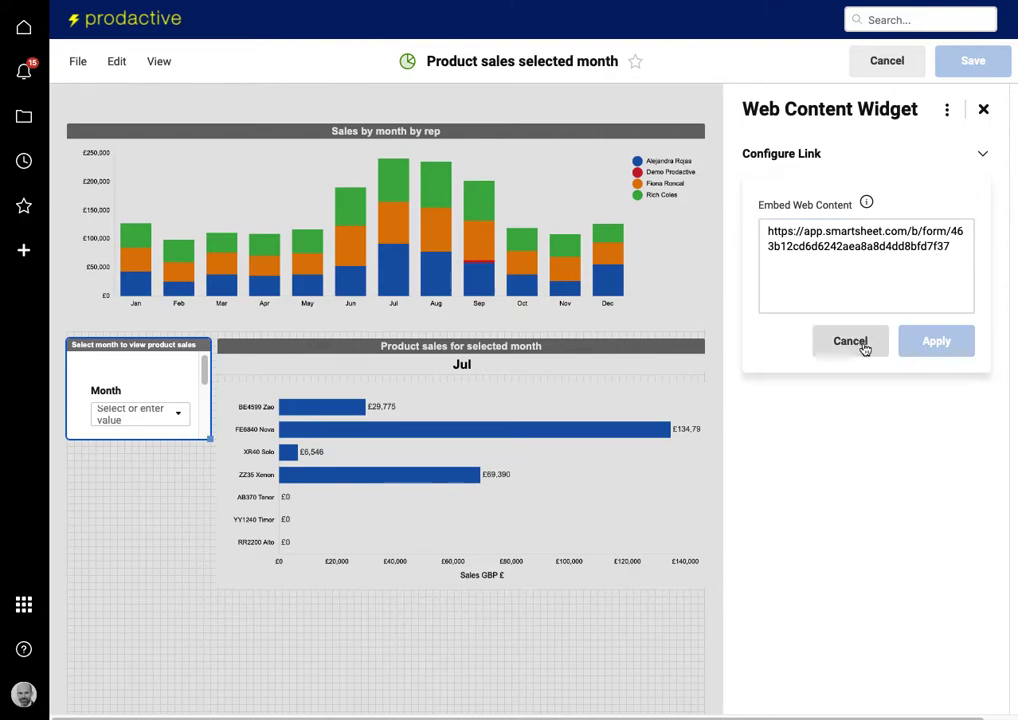
{"action": "left_click", "coordinate": [629, 420]}
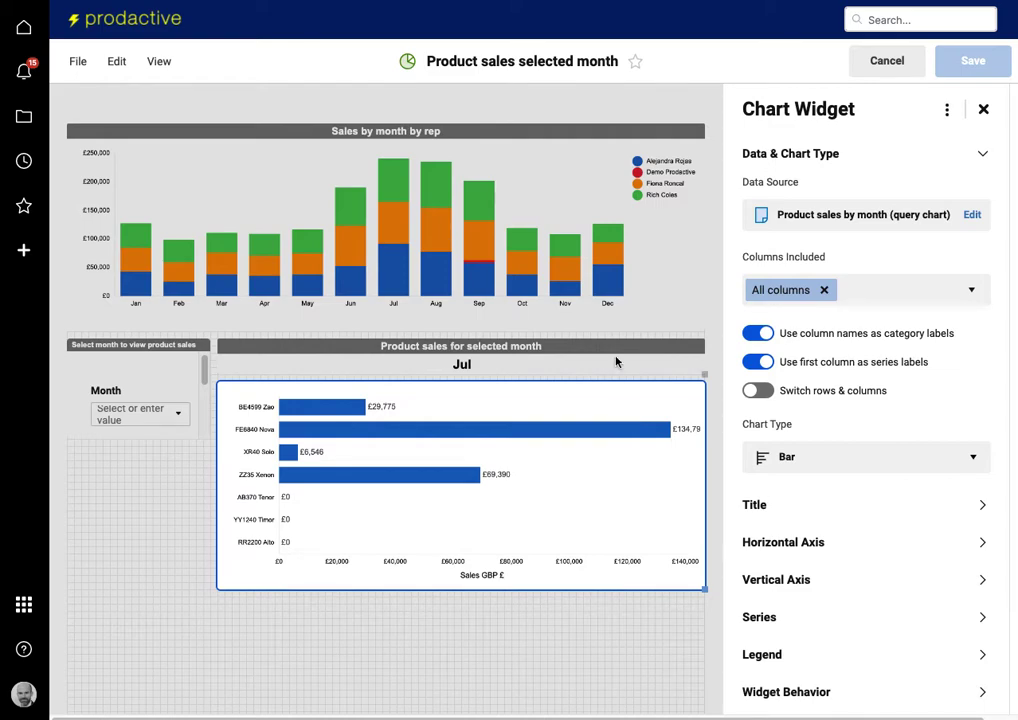
{"action": "left_click", "coordinate": [613, 352]}
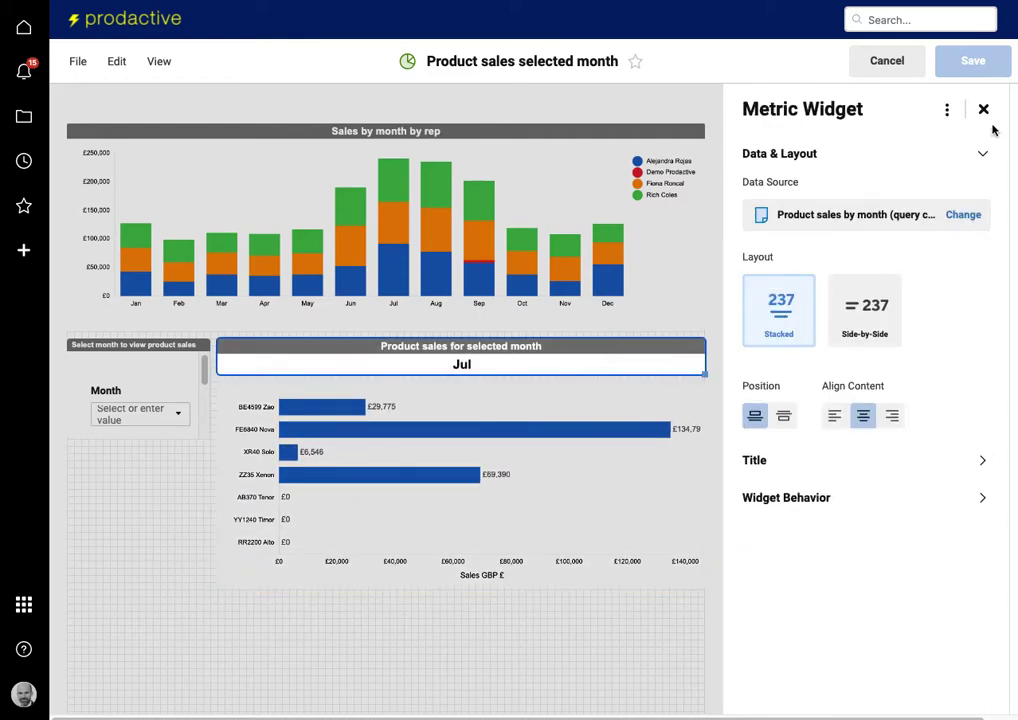
{"action": "left_click", "coordinate": [983, 110]}
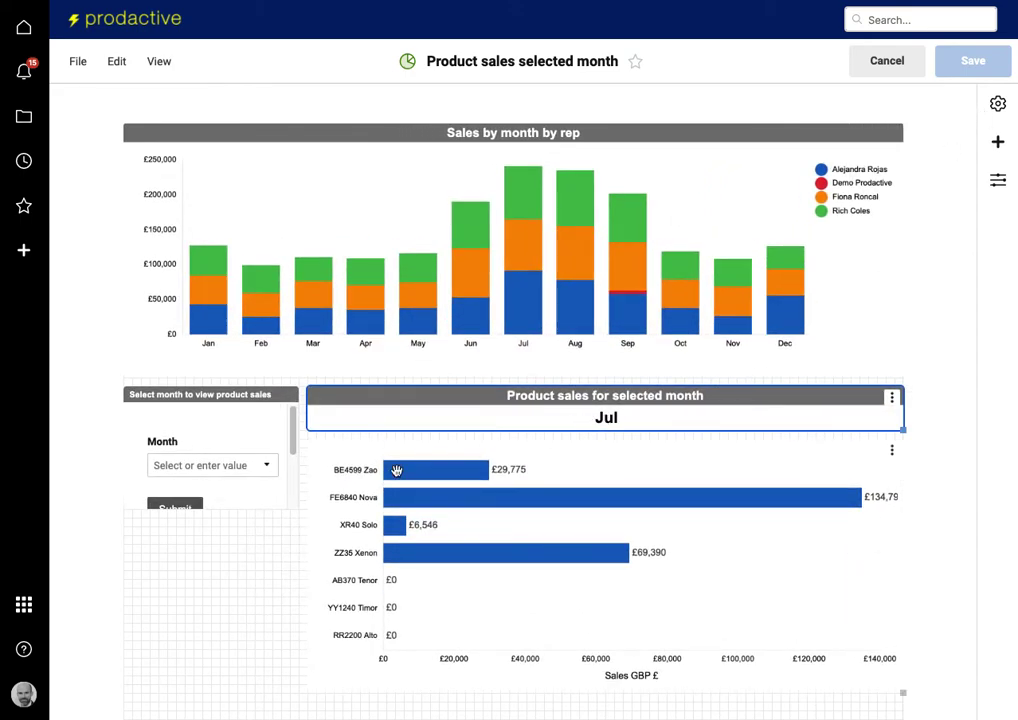
{"action": "left_click", "coordinate": [882, 62]}
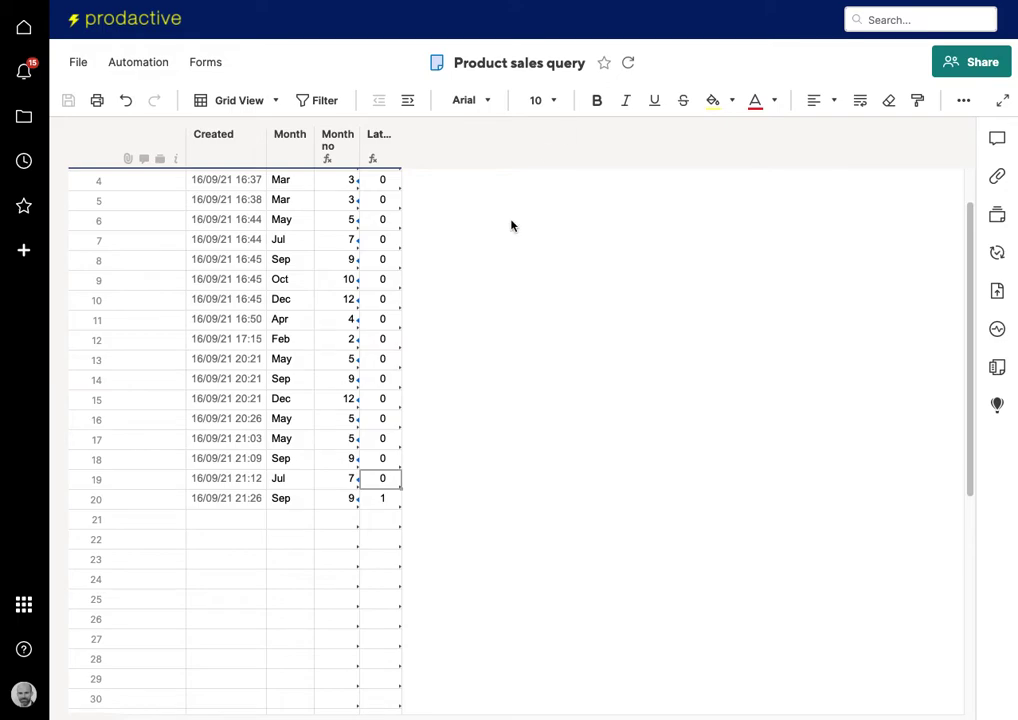
Open the Product sales query form via Forms > Manage Forms.
{"action": "left_click", "coordinate": [199, 66]}
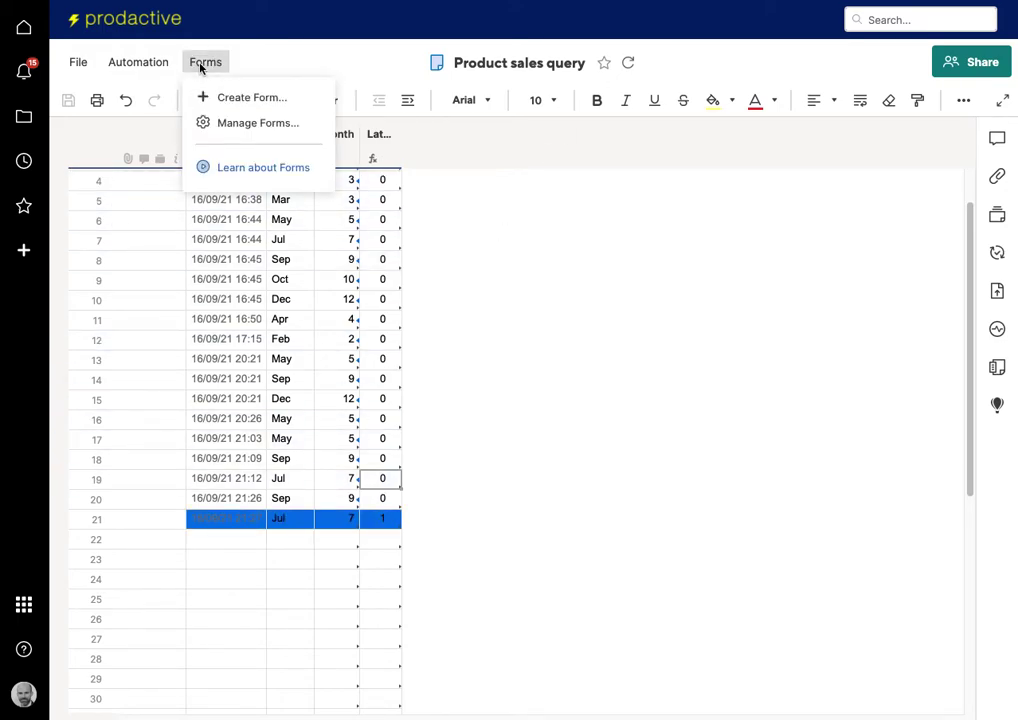
{"action": "left_click", "coordinate": [229, 130]}
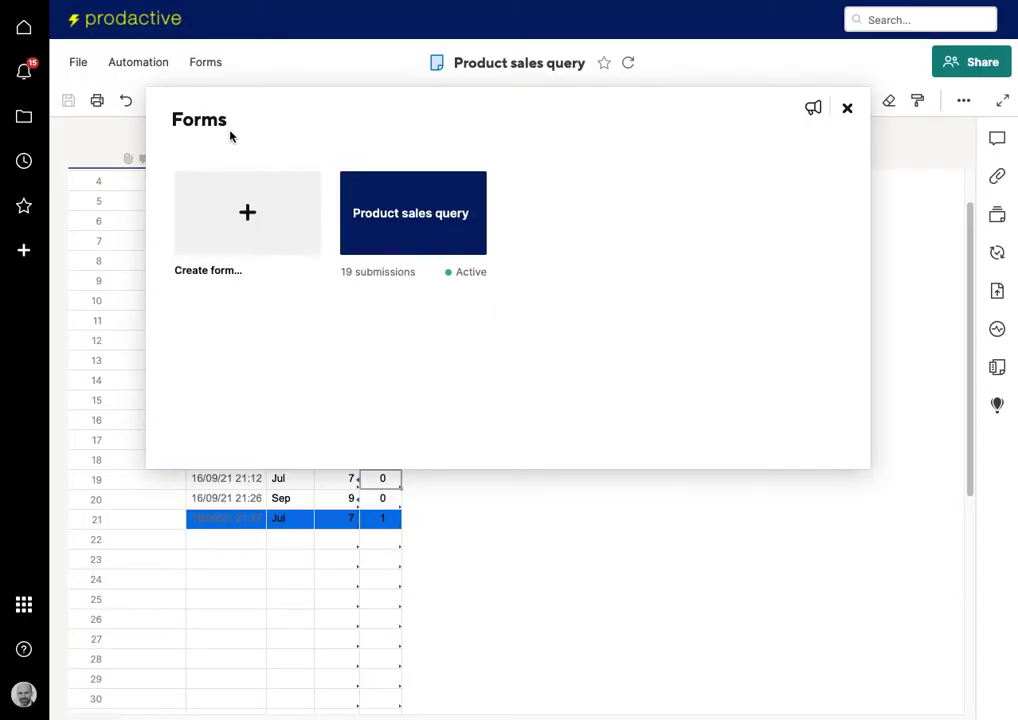
{"action": "mouse_move", "coordinate": [352, 204]}
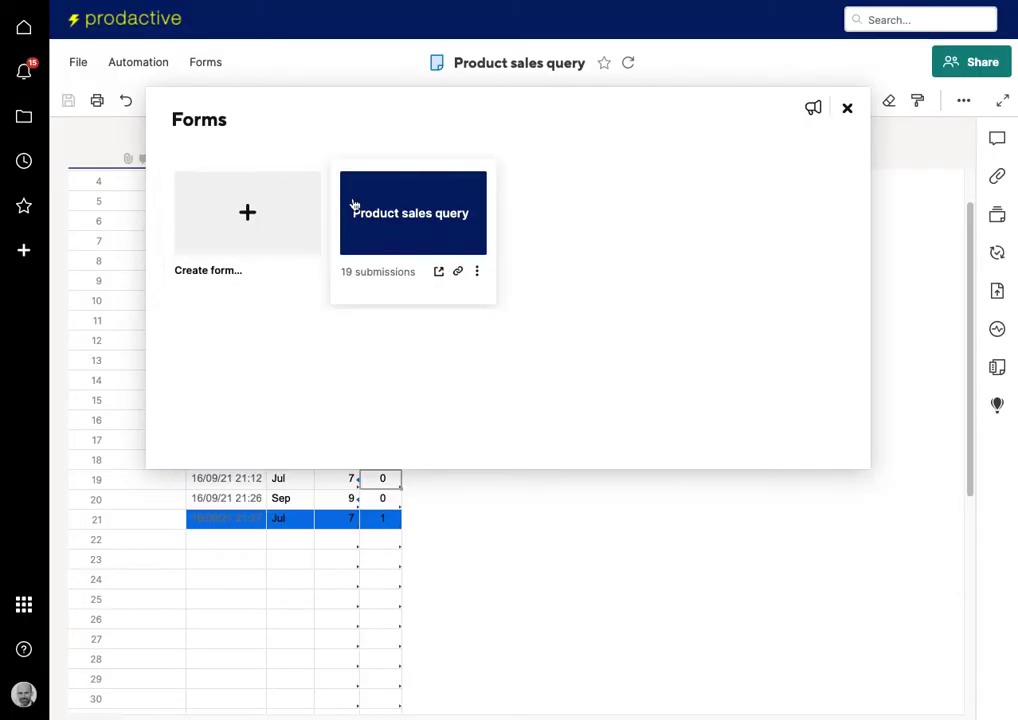
{"action": "left_click", "coordinate": [437, 274]}
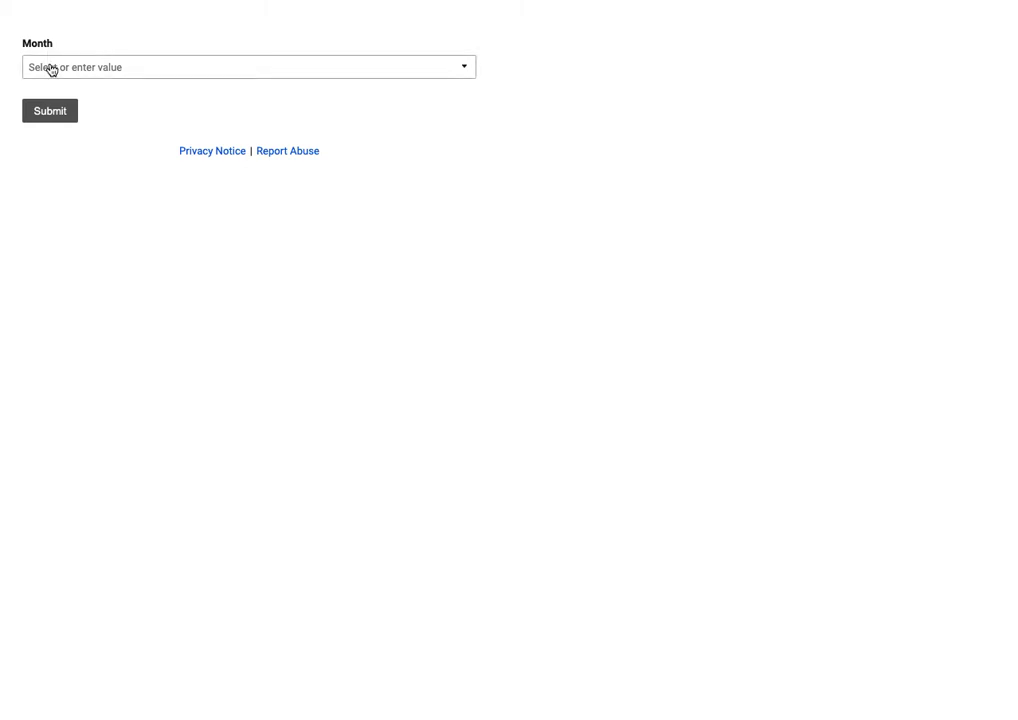
Preview the form's month list, close the preview, and inspect row 21's Lat. flag formula.
{"action": "left_click", "coordinate": [52, 69]}
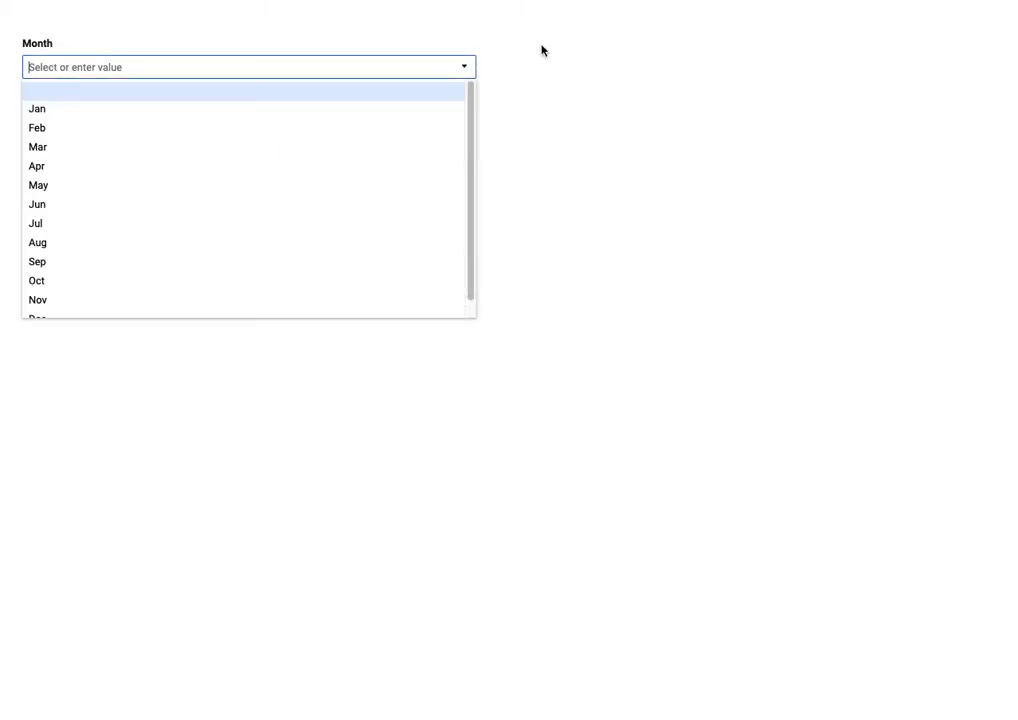
{"action": "left_click", "coordinate": [632, 84]}
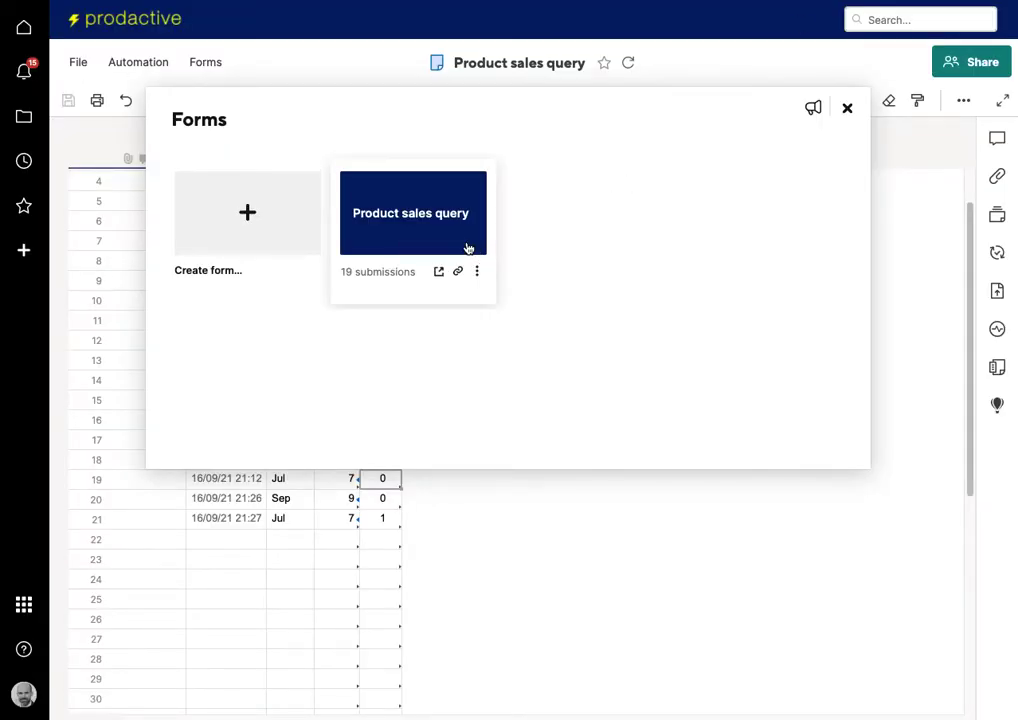
{"action": "left_click", "coordinate": [848, 110]}
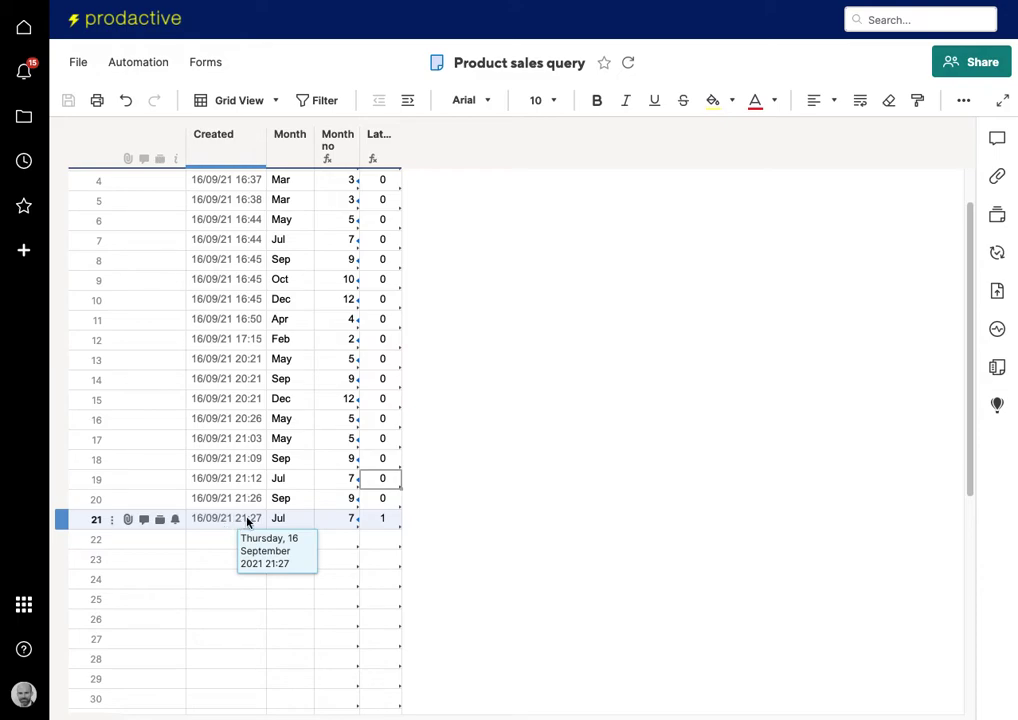
{"action": "left_click", "coordinate": [378, 519]}
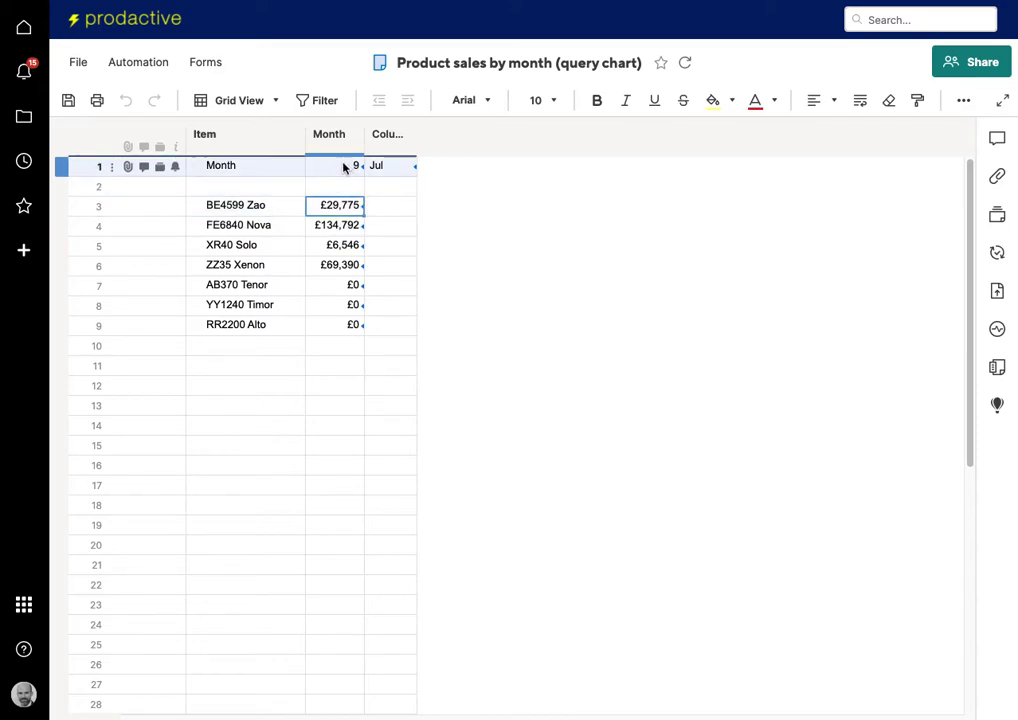
{"action": "left_click", "coordinate": [345, 167]}
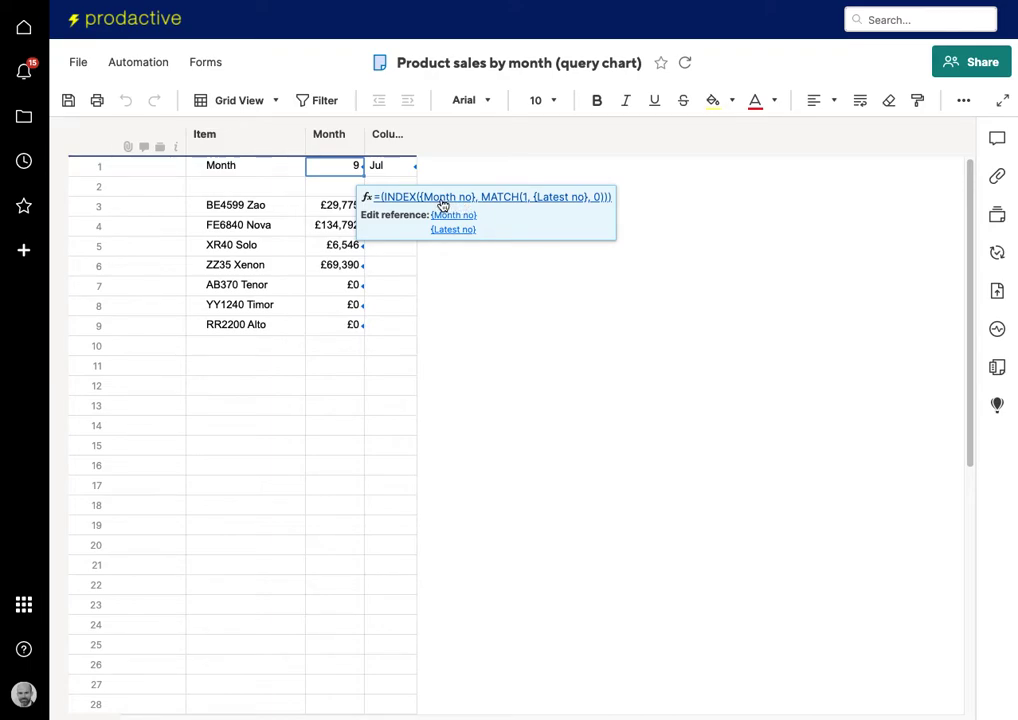
{"action": "left_click", "coordinate": [334, 168]}
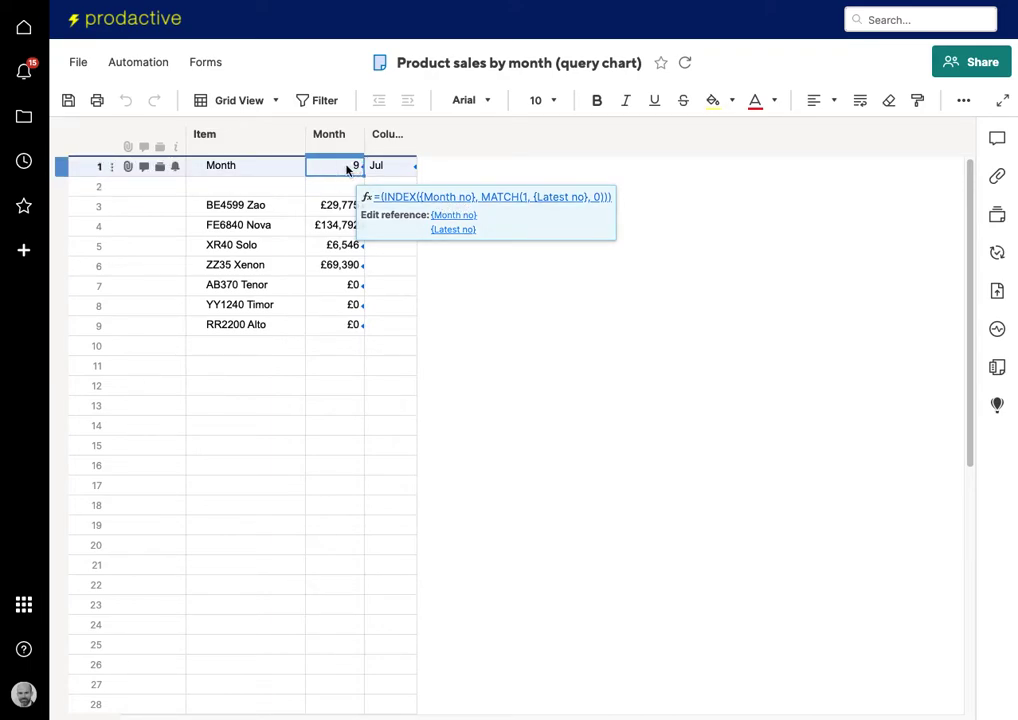
{"action": "left_click", "coordinate": [341, 205]}
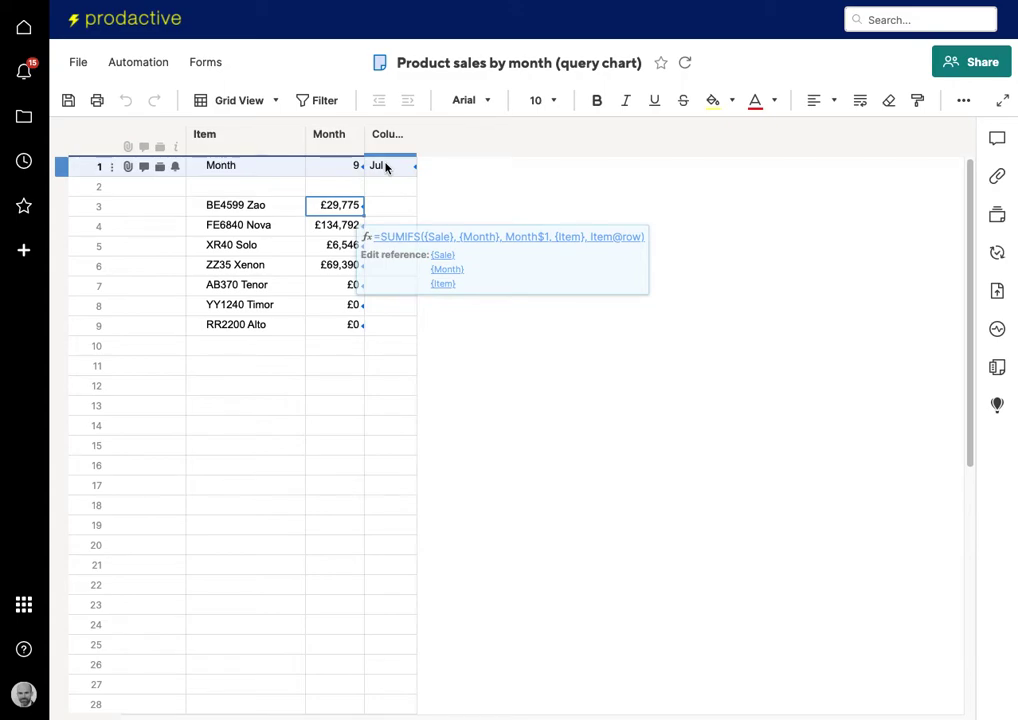
Refresh the sales sheet and save its pending changes.
{"action": "left_click", "coordinate": [685, 62]}
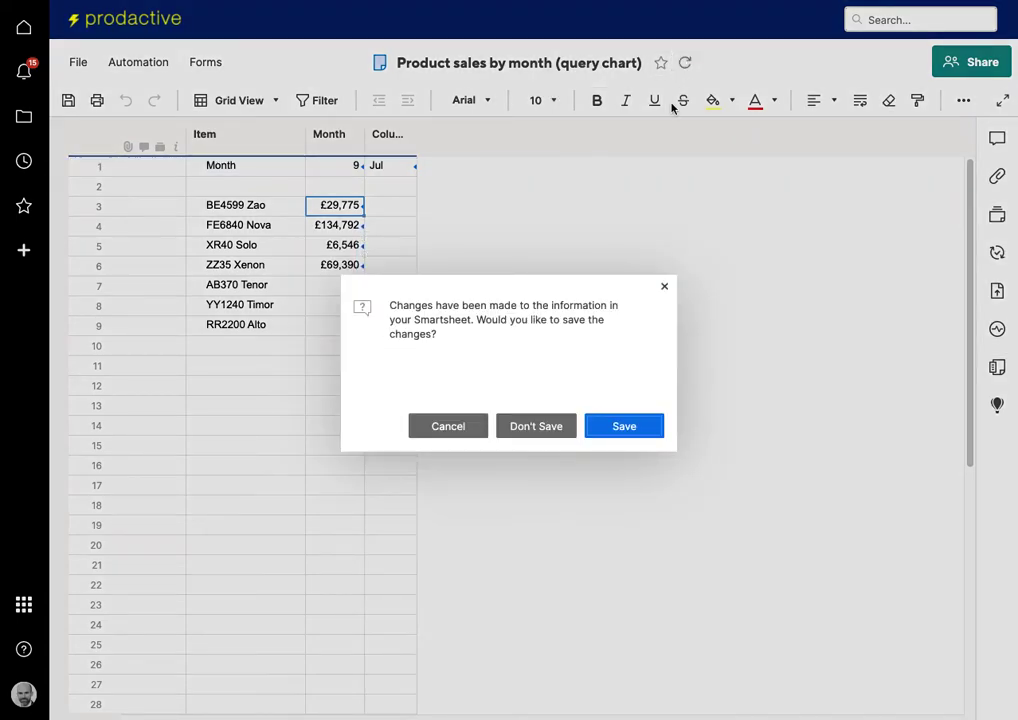
{"action": "left_click", "coordinate": [624, 424]}
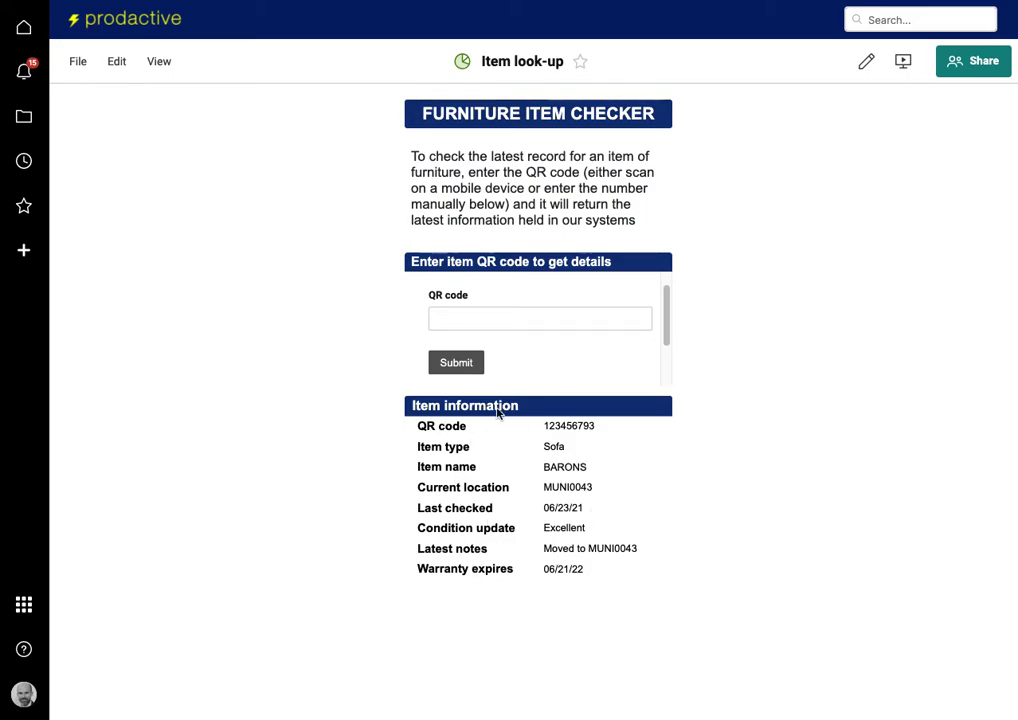
{"action": "left_click", "coordinate": [114, 64]}
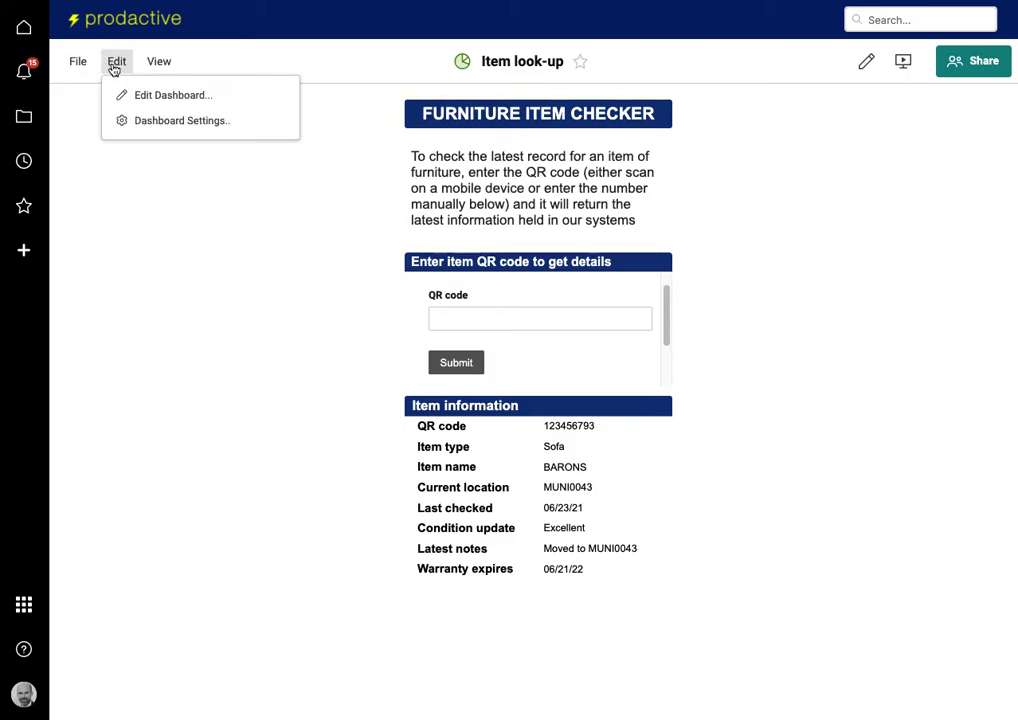
{"action": "left_click", "coordinate": [155, 97]}
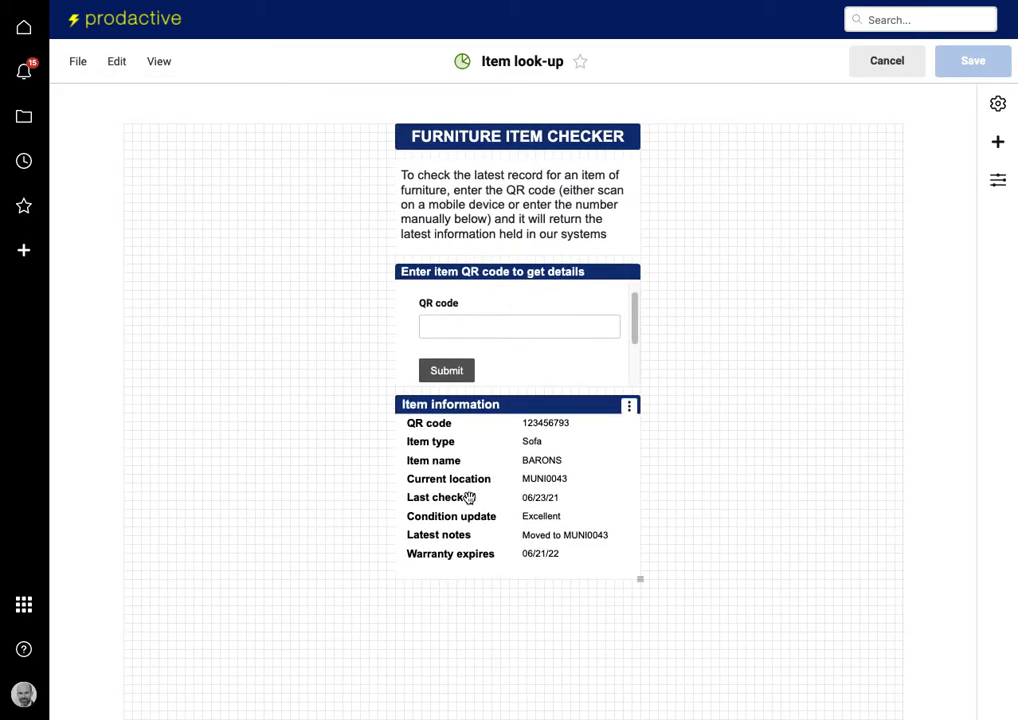
{"action": "left_click", "coordinate": [469, 497]}
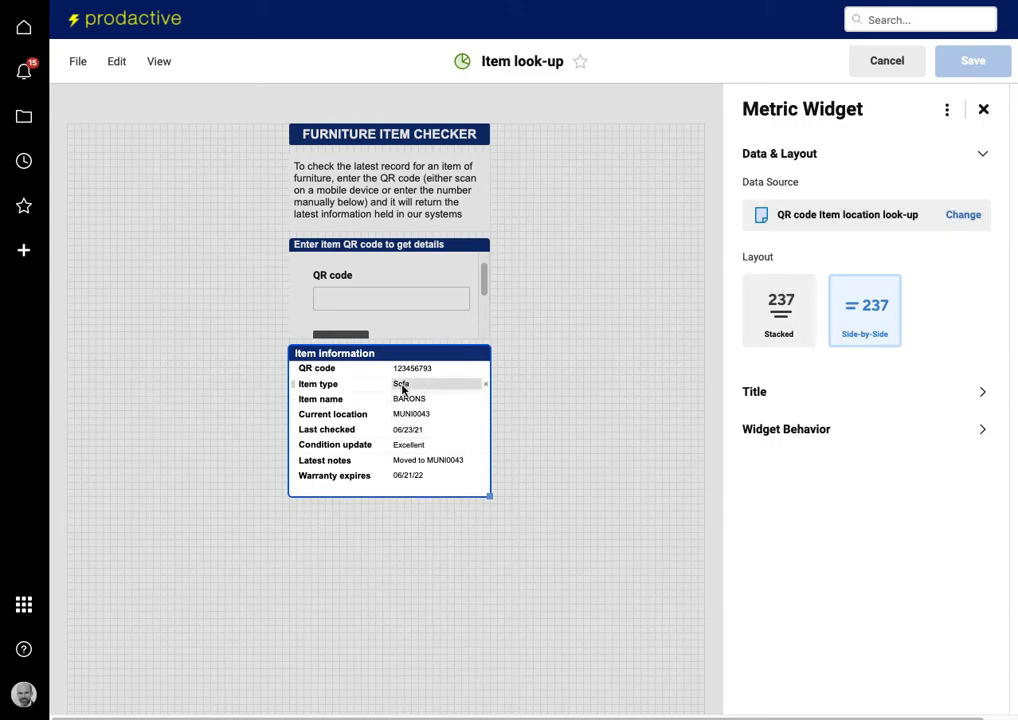
{"action": "left_click", "coordinate": [538, 497]}
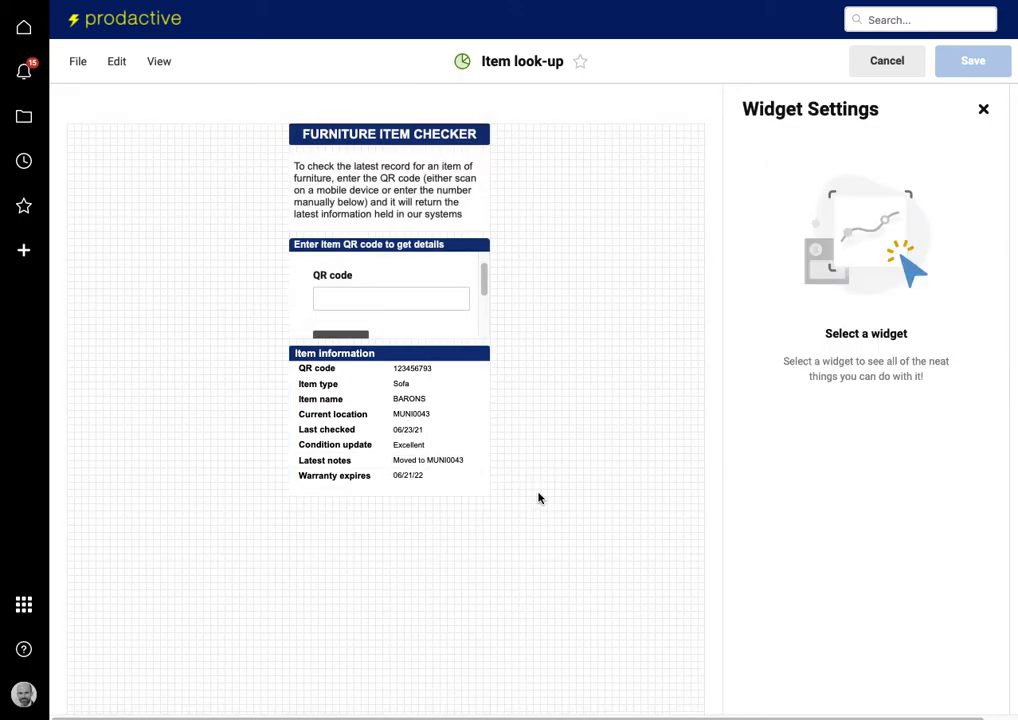
{"action": "left_click", "coordinate": [887, 62]}
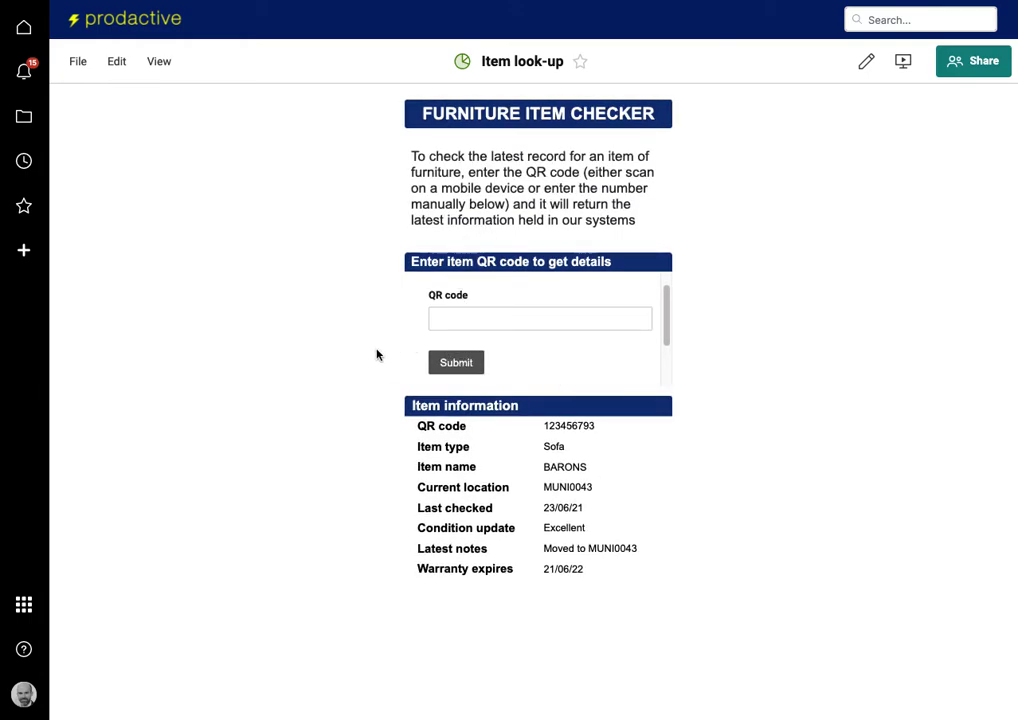
Submit QR code 123456789, a saved code minus its last digit, then reload the dashboard.
{"action": "left_click", "coordinate": [461, 318]}
{"action": "left_click", "coordinate": [516, 319]}
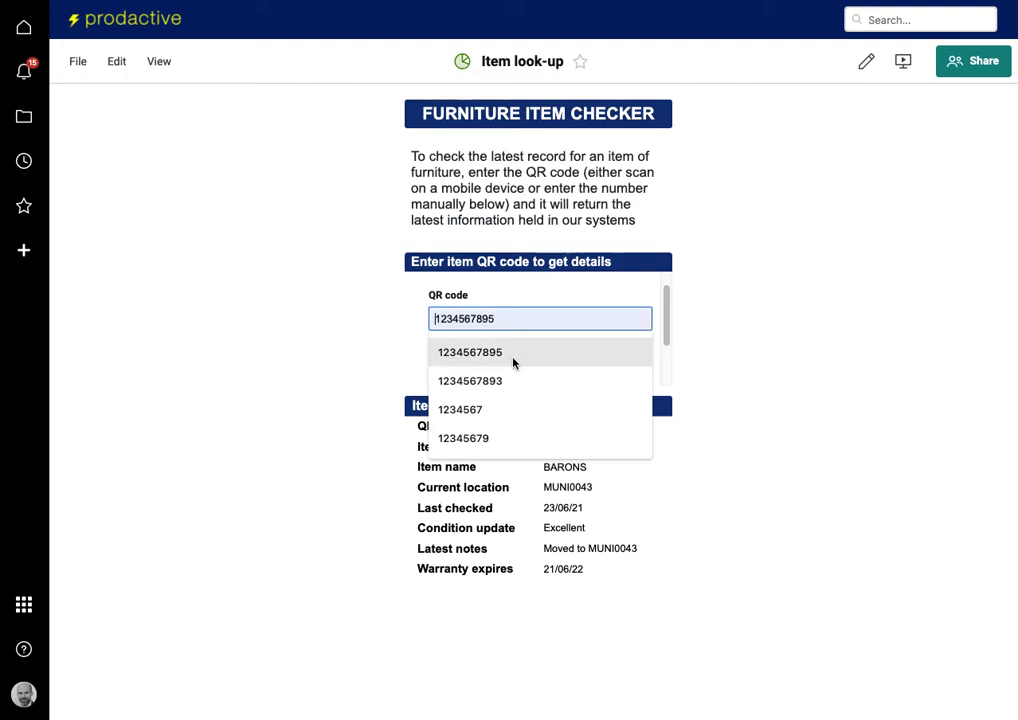
{"action": "left_click", "coordinate": [513, 356]}
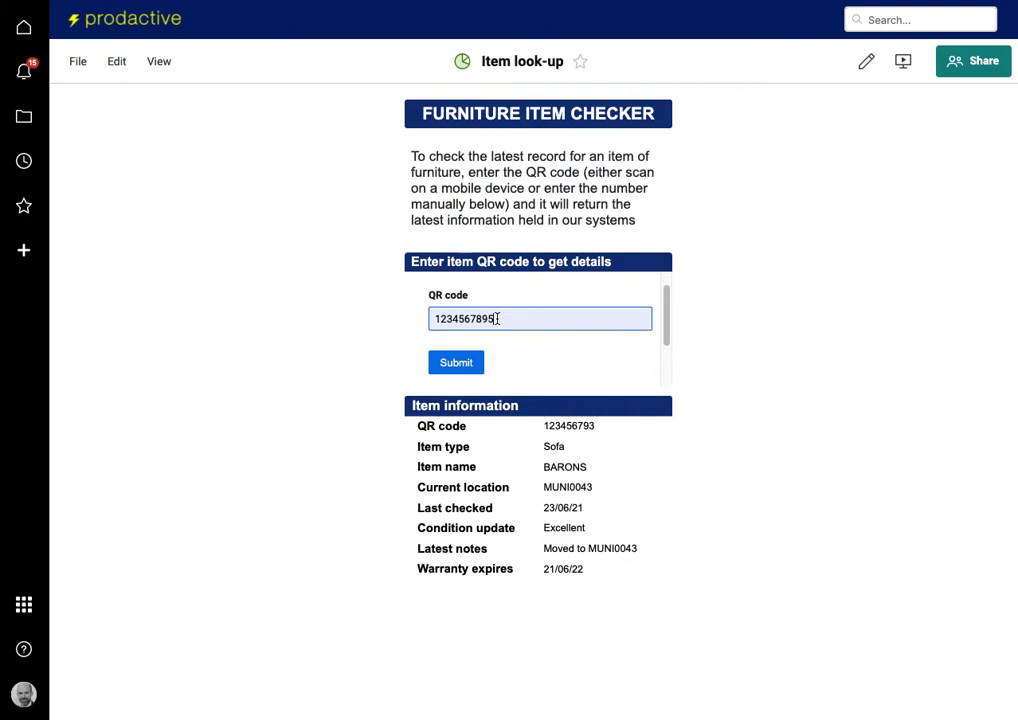
{"action": "key", "text": "BackSpace"}
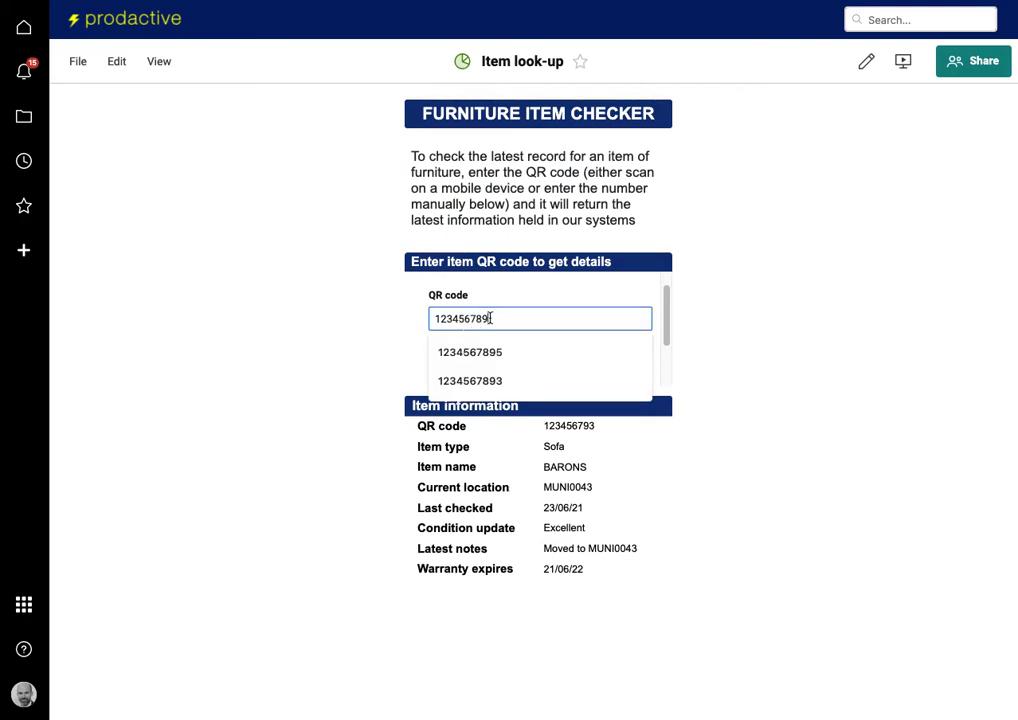
{"action": "left_click", "coordinate": [388, 349]}
{"action": "left_click", "coordinate": [456, 369]}
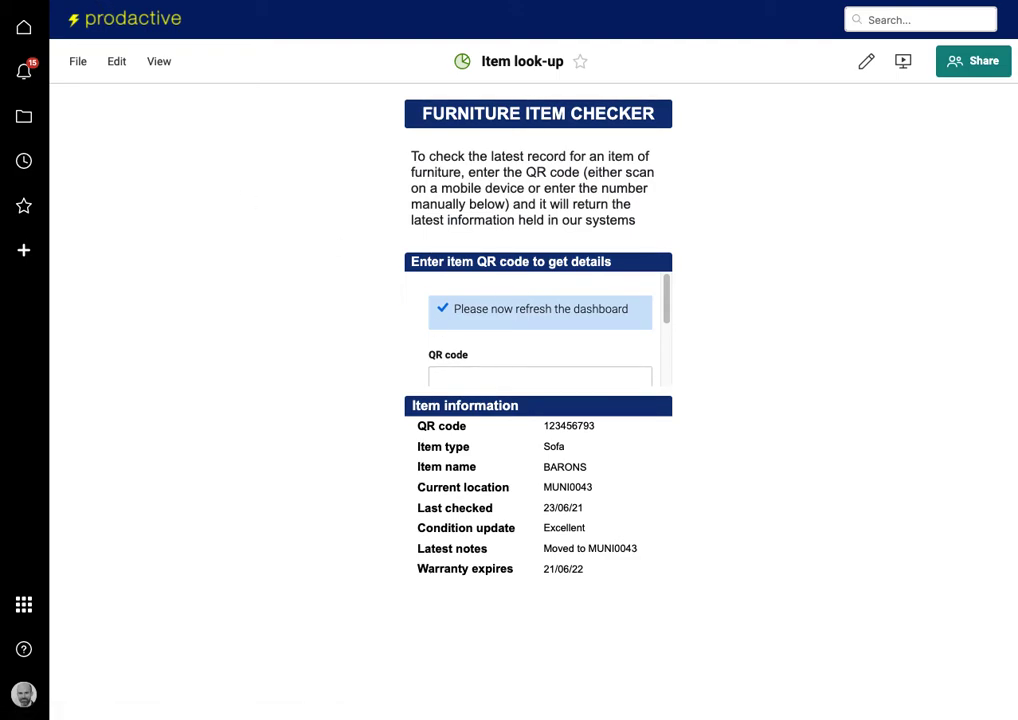
{"action": "key", "text": "super+r"}
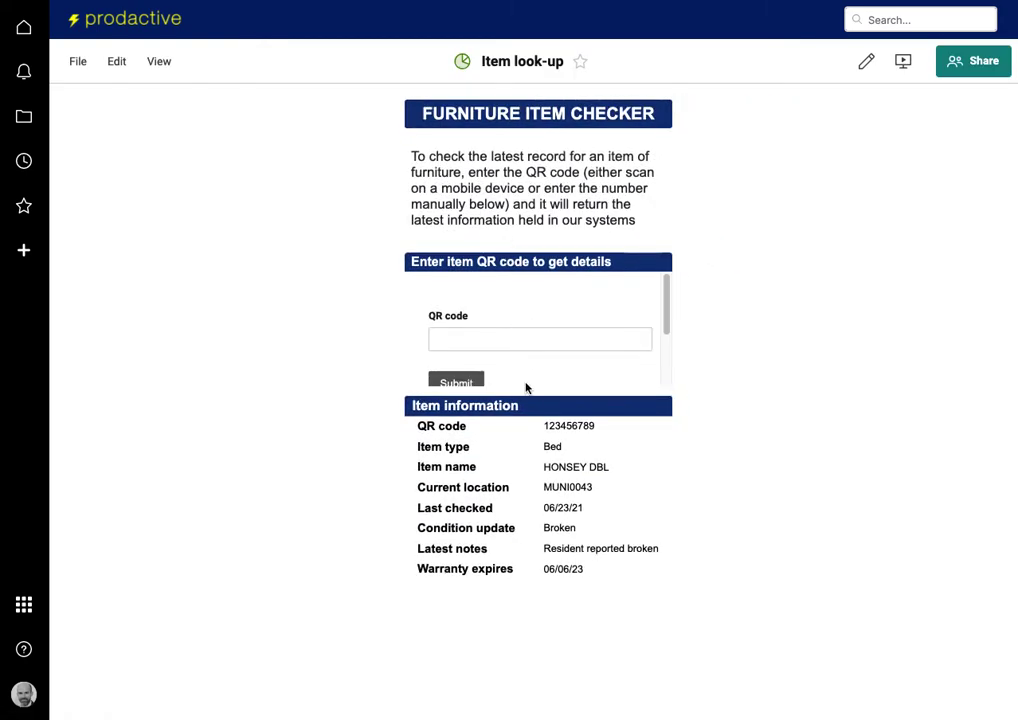
Review the latest 123456789 submission in row 33, then switch to the QR code Item location look-up sheet.
{"action": "scroll", "coordinate": [561, 368], "scroll_direction": "down", "scroll_amount": 1}
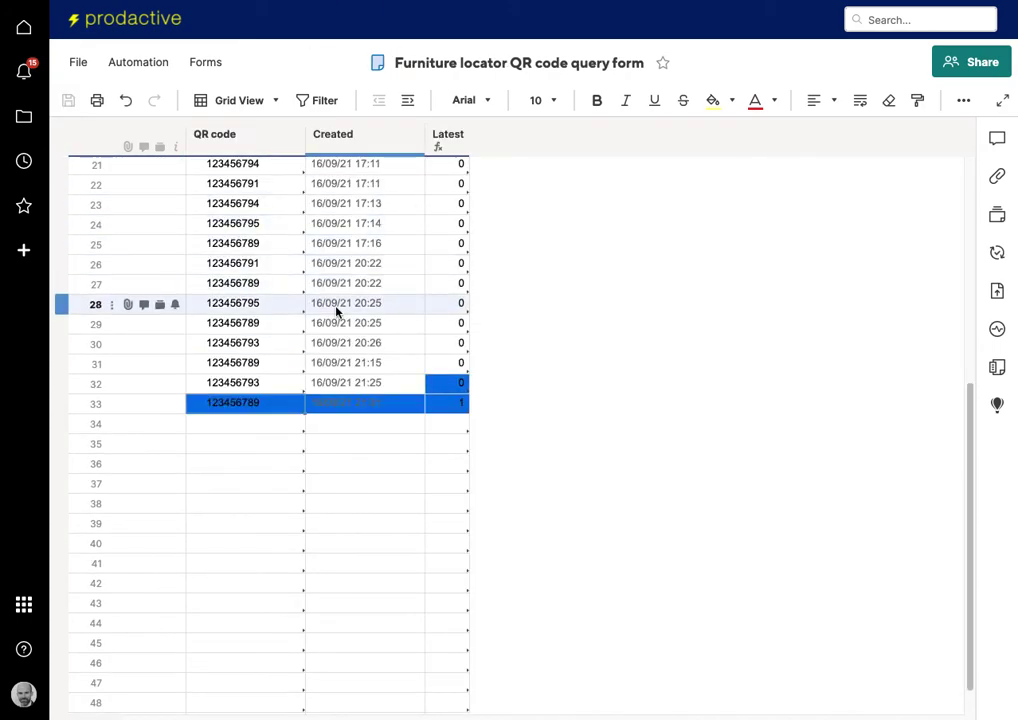
{"action": "left_click", "coordinate": [307, 443]}
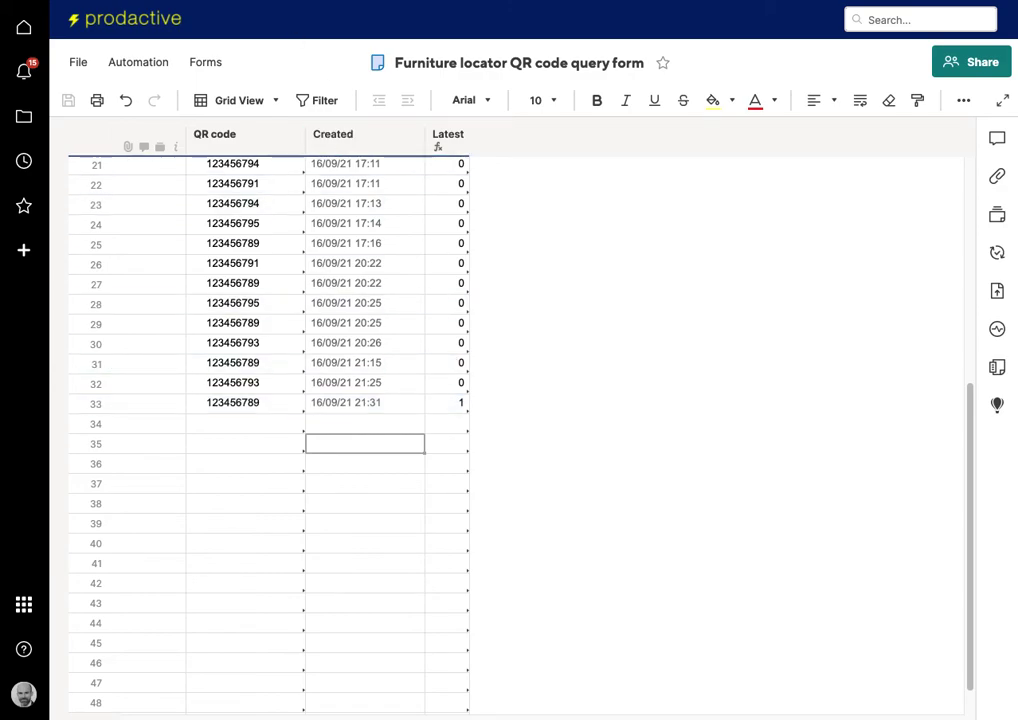
{"action": "key", "text": "ctrl+Tab"}
{"action": "left_click", "coordinate": [348, 199]}
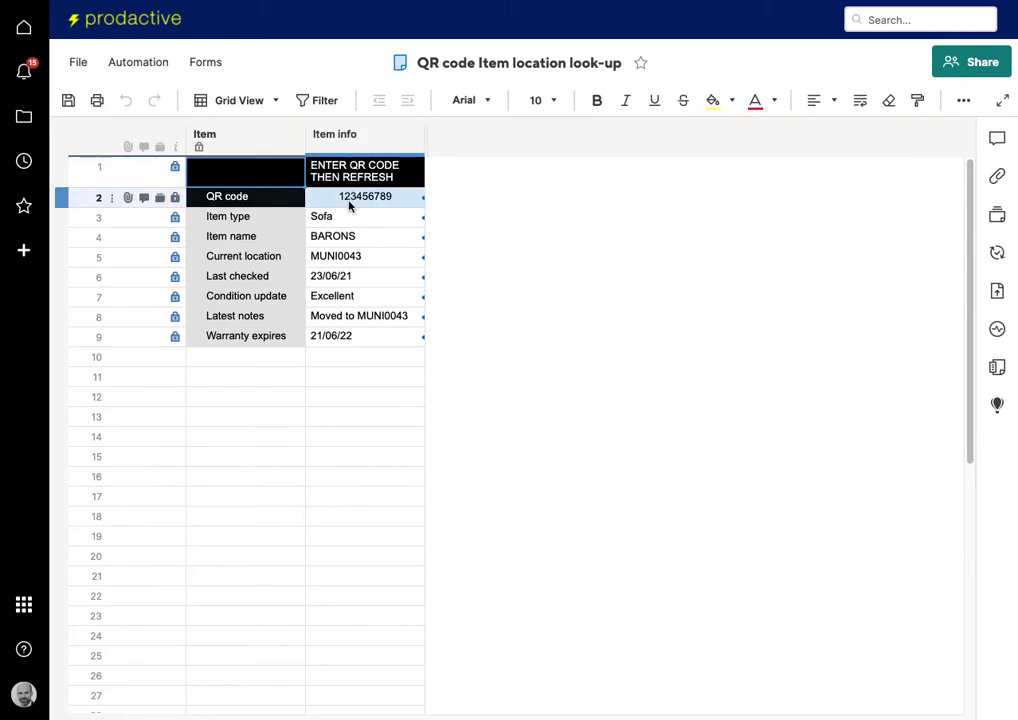
View the QR code cell's =VALUE(INDEX({QR code index}, MATCH(1, {Latest}, 0))) formula.
{"action": "left_click", "coordinate": [351, 198]}
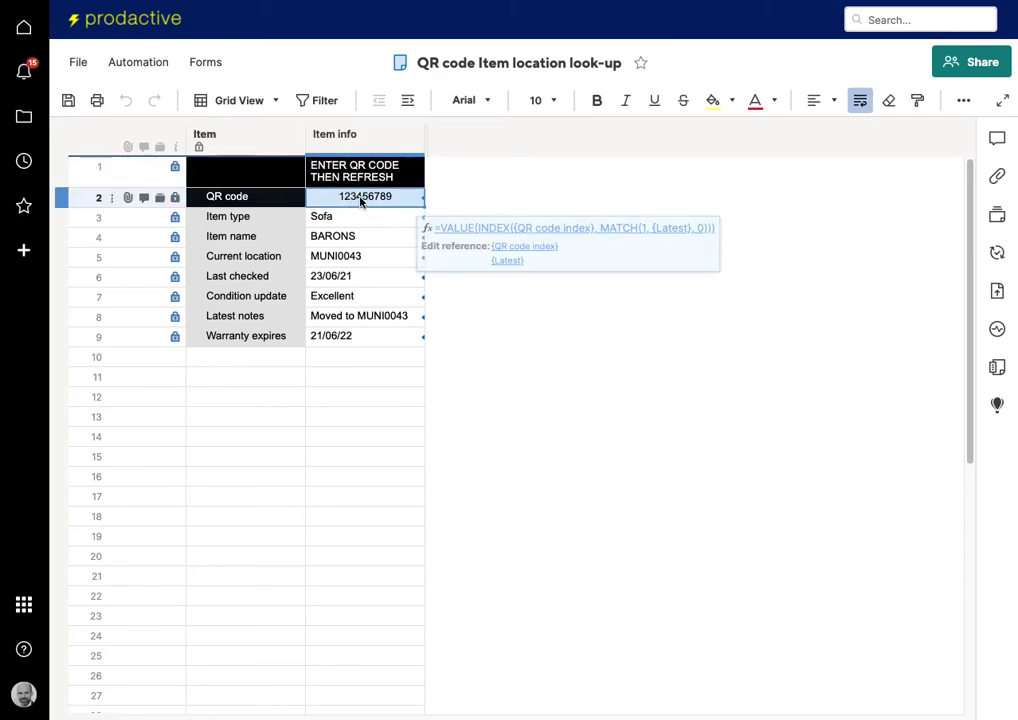